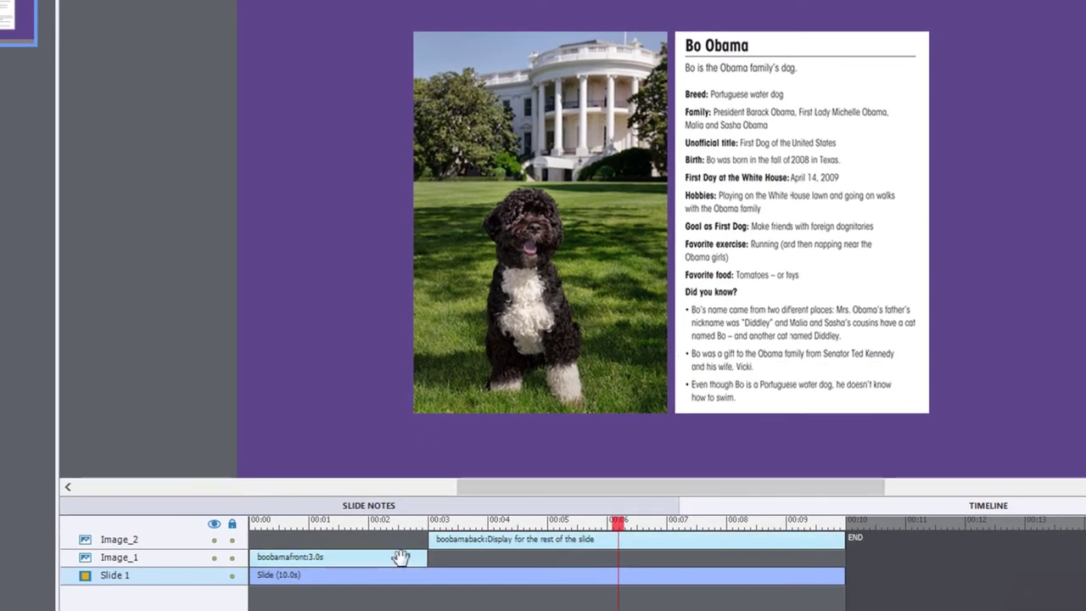
Select the dog photo boobamafront.jpg so its Effects settings appear in Properties
{"action": "left_click", "coordinate": [450, 342]}
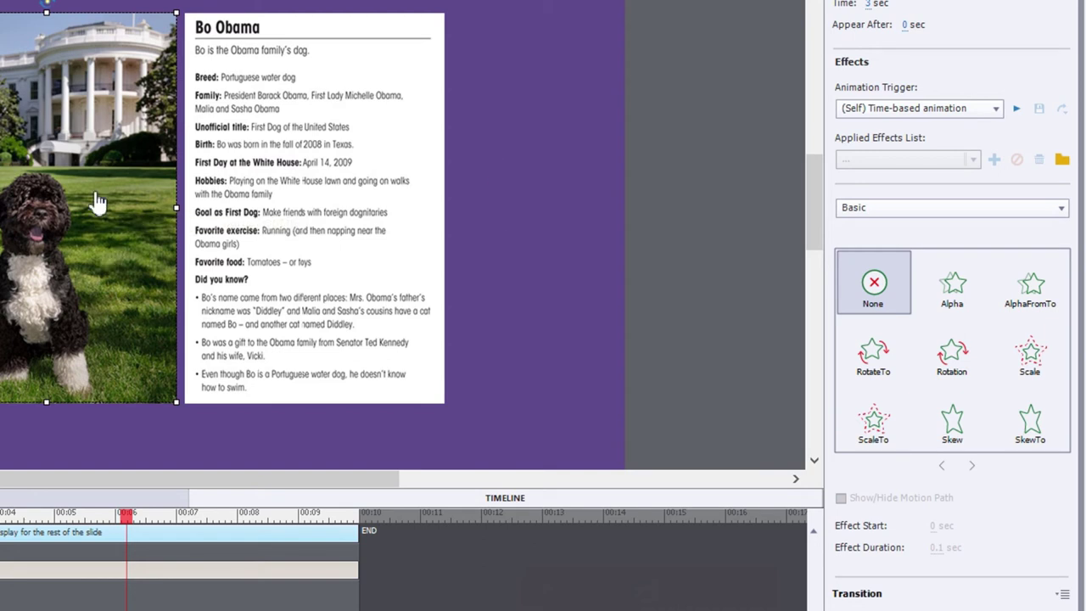
Apply the Entrance > Asymmetric Zoom In effect to the dog photo
{"action": "left_click", "coordinate": [900, 211]}
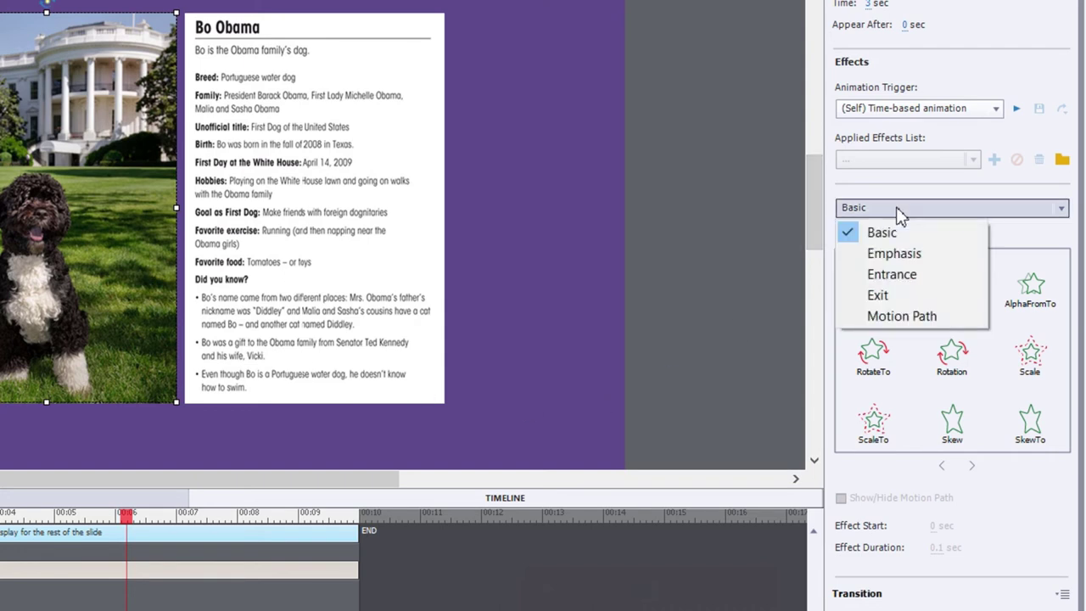
{"action": "left_click", "coordinate": [892, 274]}
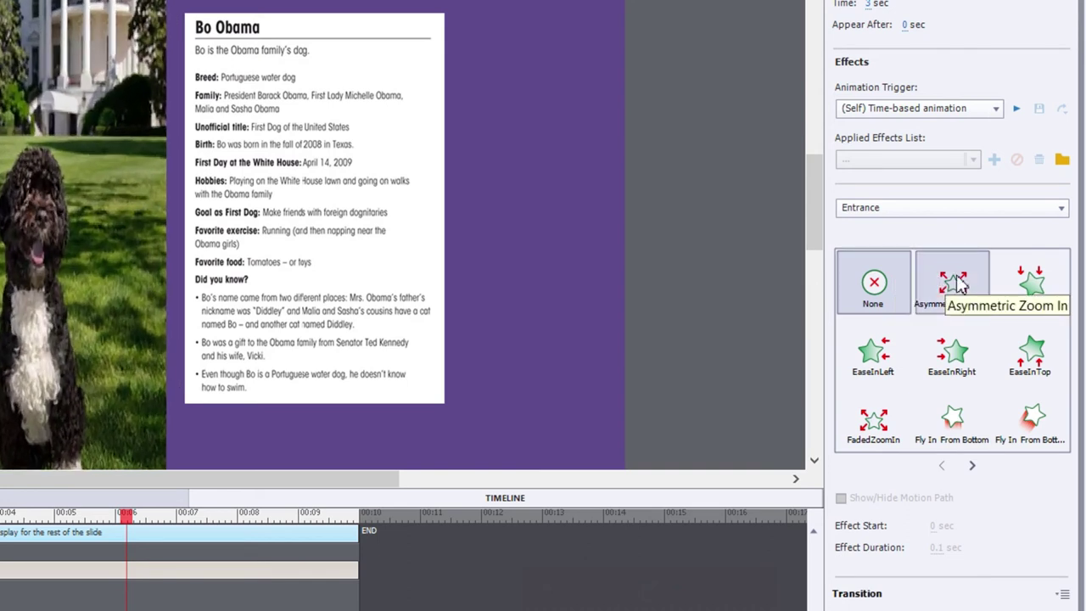
{"action": "left_click", "coordinate": [955, 280]}
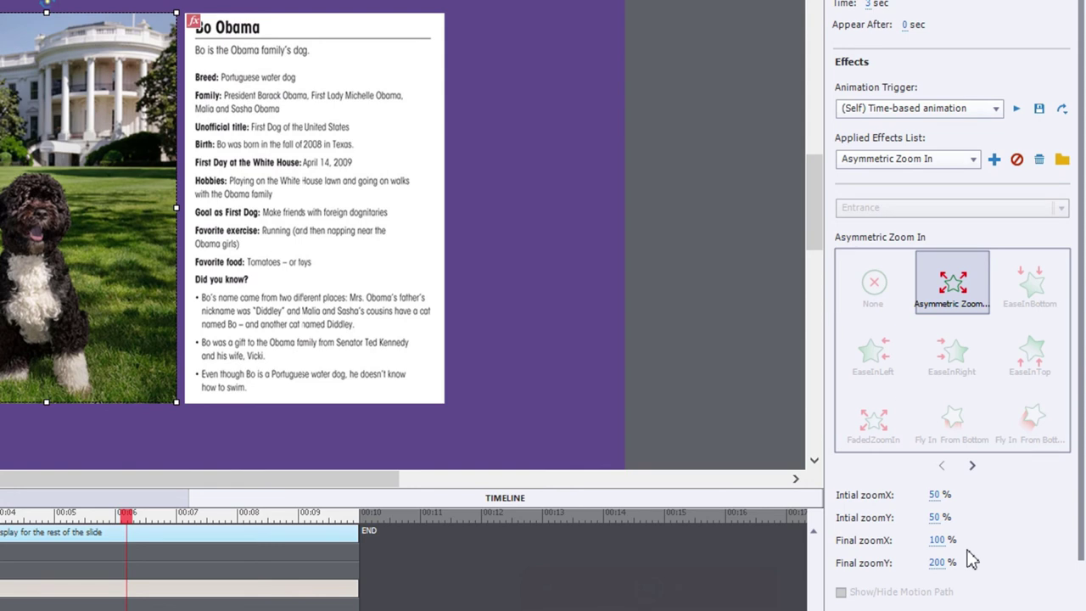
Set initial zoomX and zoomY to 100, final zoomX to 0 and final zoomY to 100
{"action": "left_click", "coordinate": [934, 495]}
{"action": "type", "text": "10"}
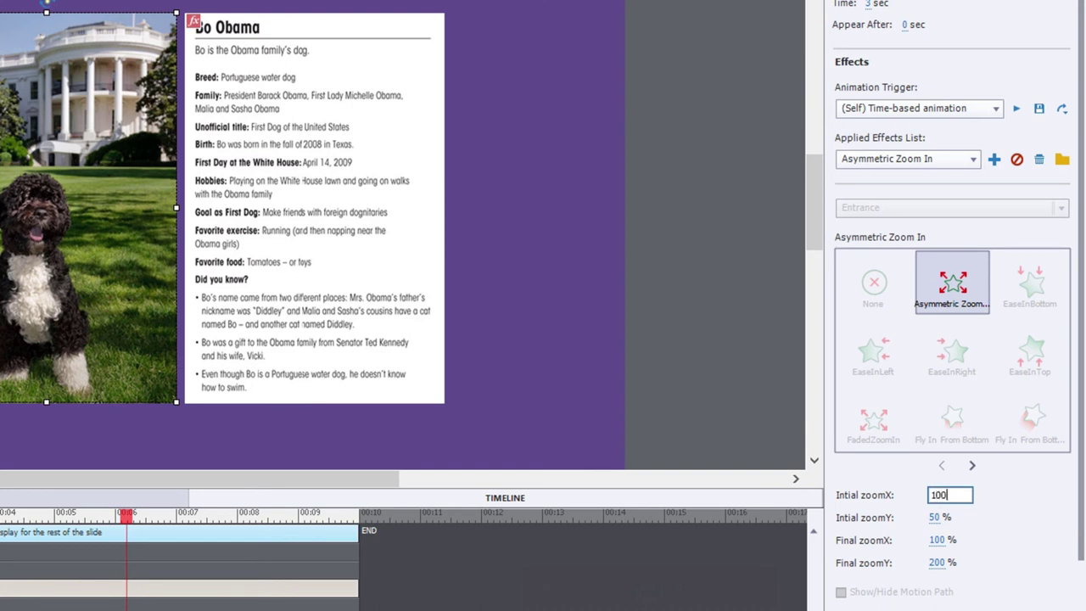
{"action": "type", "text": "0"}
{"action": "key", "text": "Return"}
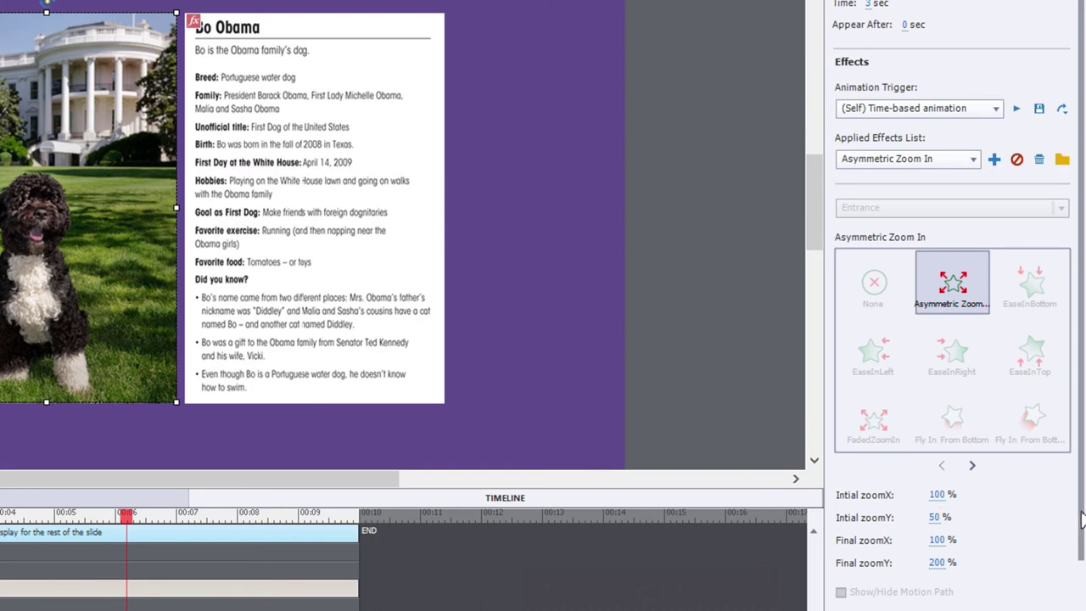
{"action": "left_click", "coordinate": [935, 518]}
{"action": "type", "text": "10"}
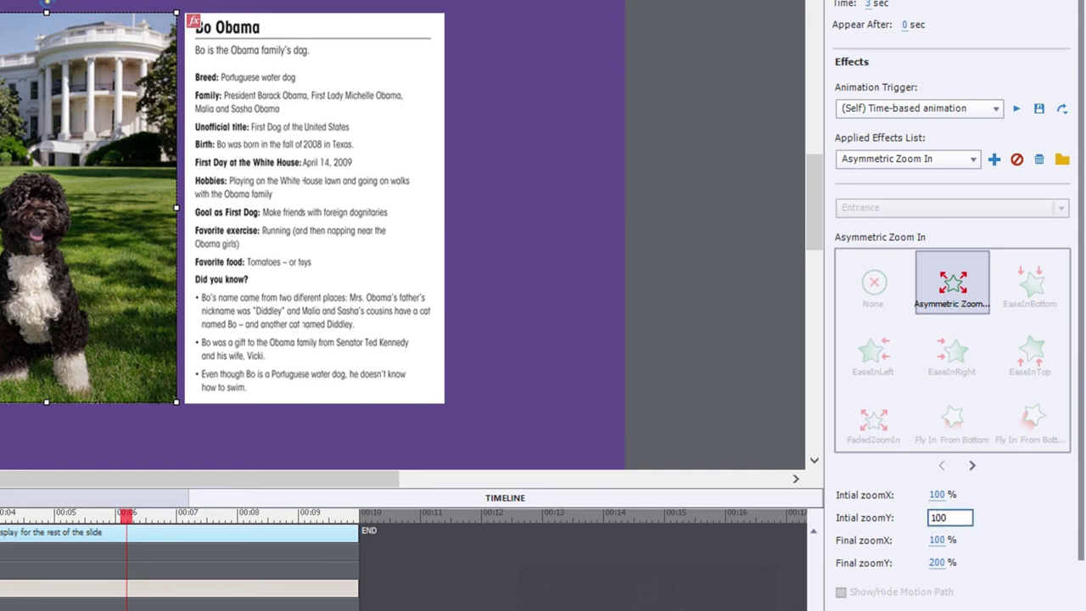
{"action": "type", "text": "0"}
{"action": "key", "text": "Return"}
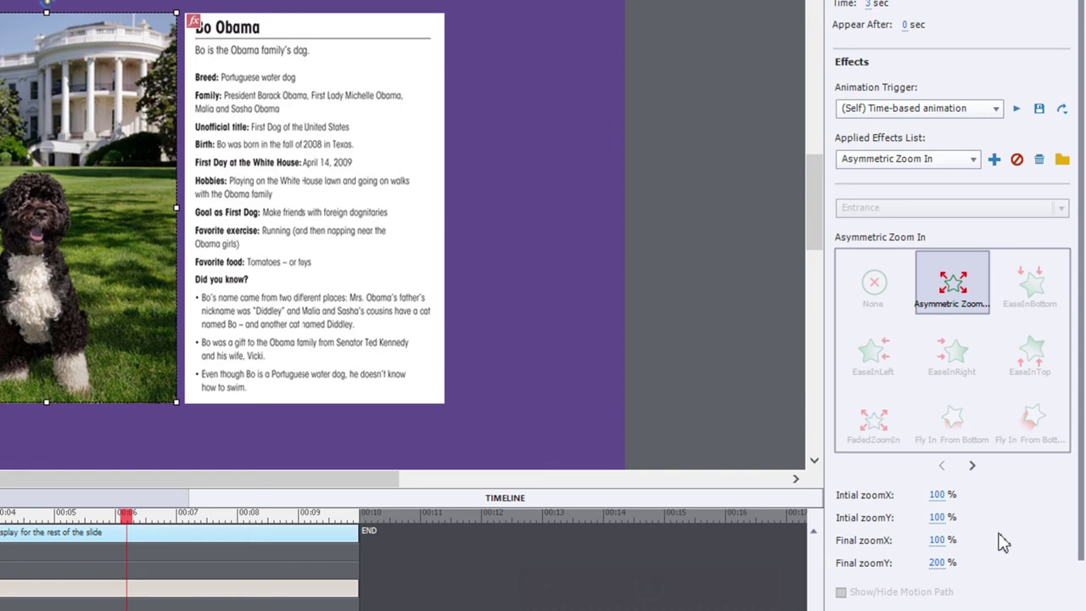
{"action": "left_click", "coordinate": [937, 540]}
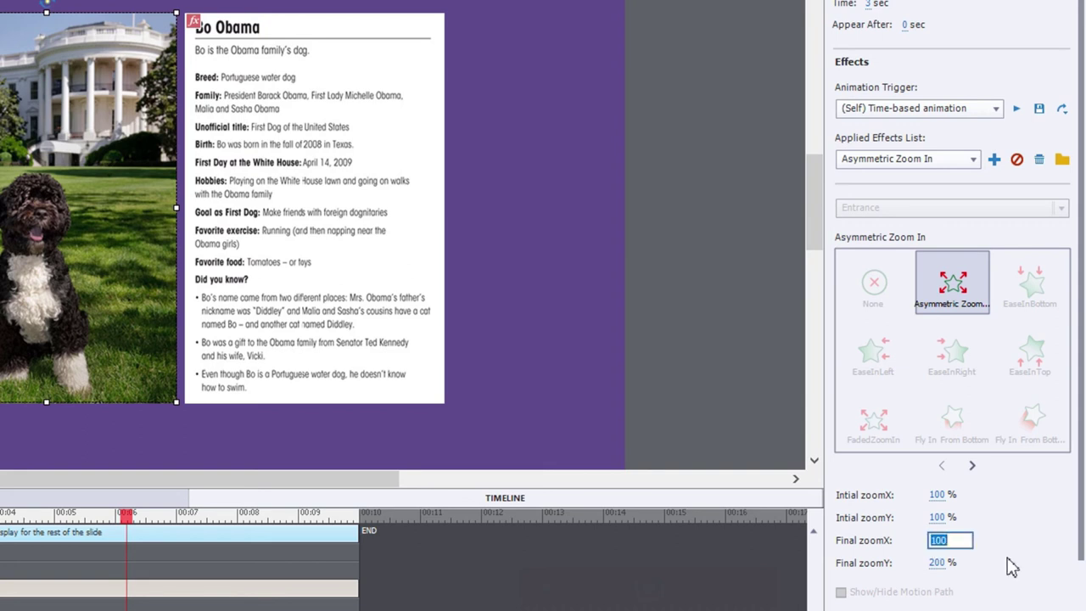
{"action": "type", "text": "0"}
{"action": "left_click", "coordinate": [937, 562]}
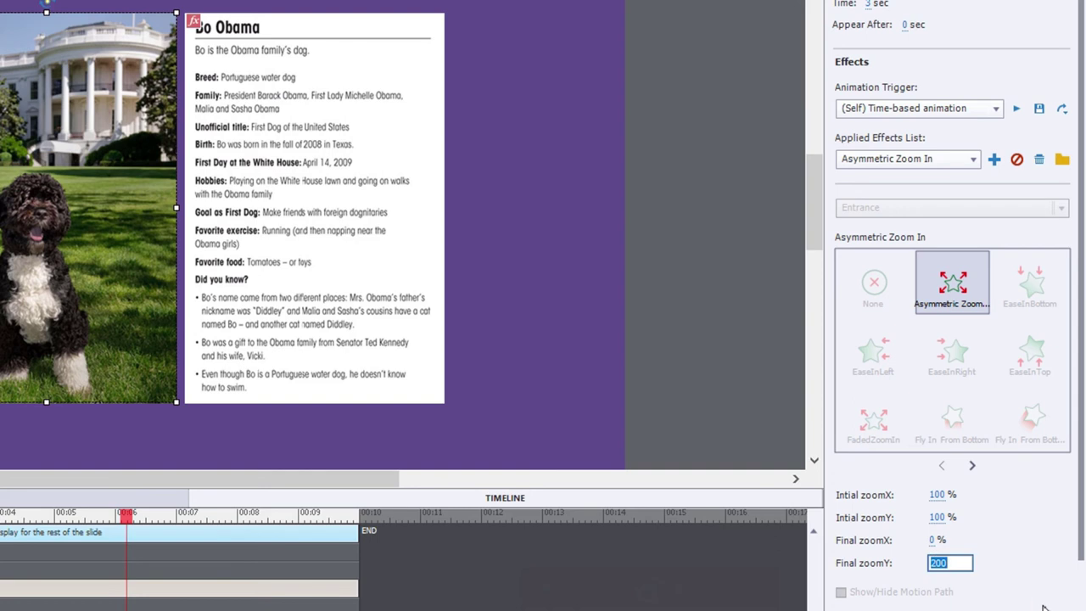
{"action": "type", "text": "1"}
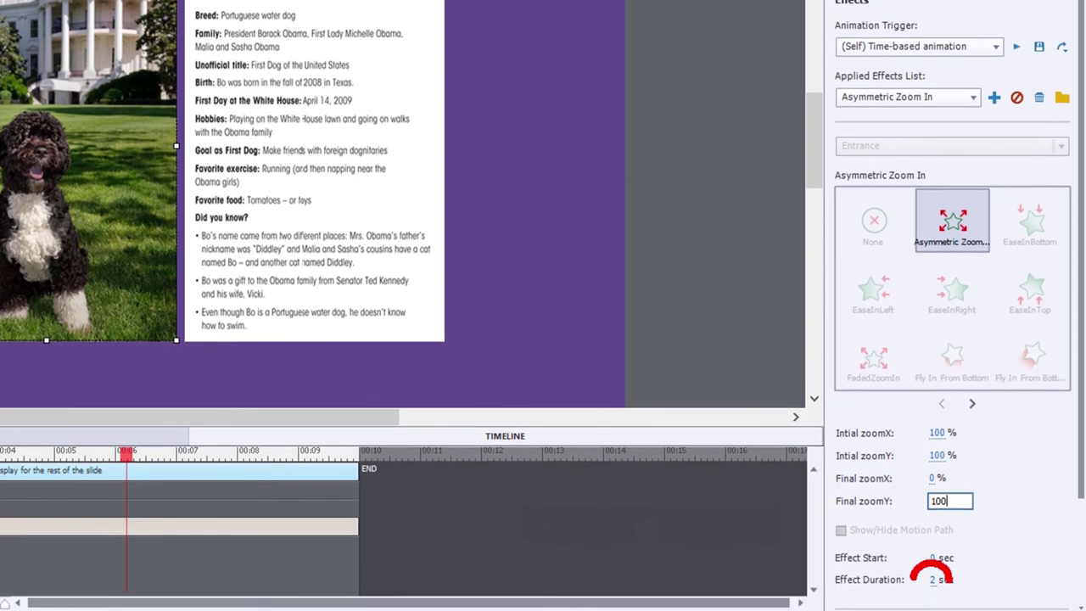
{"action": "key", "text": "Return"}
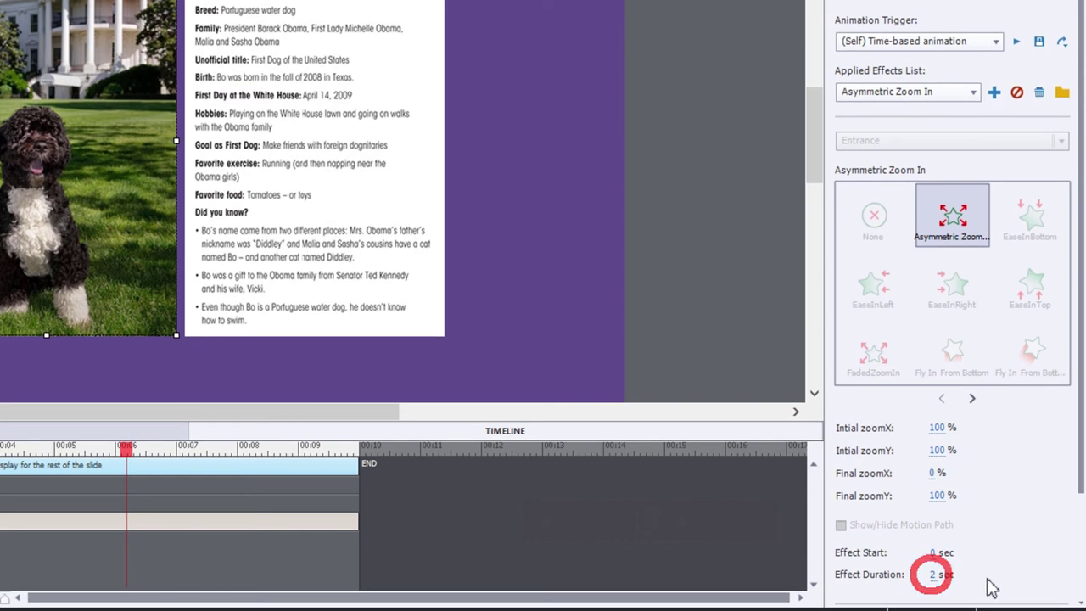
Shorten the photo's zoom effect and move it in the Timeline to end near 3 seconds
{"action": "left_click", "coordinate": [934, 576]}
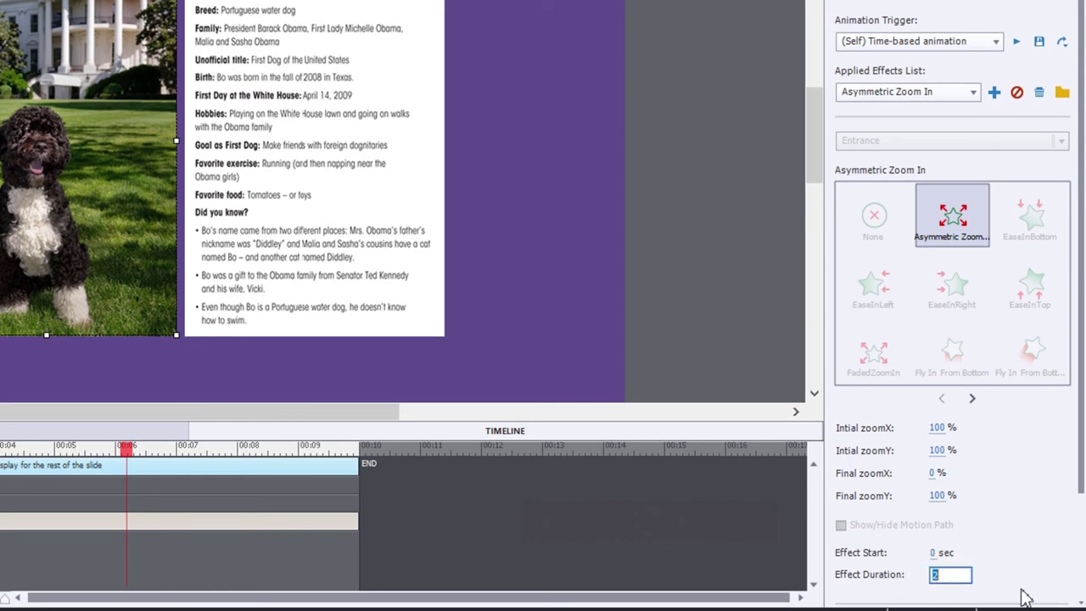
{"action": "type", "text": "."}
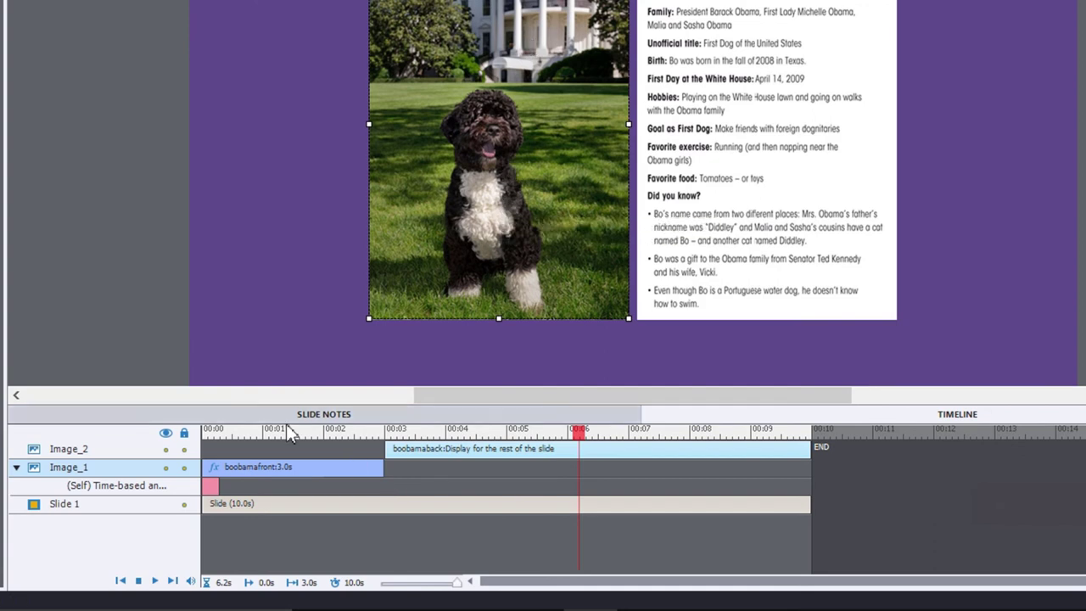
{"action": "left_click_drag", "start_coordinate": [212, 486], "coordinate": [376, 491]}
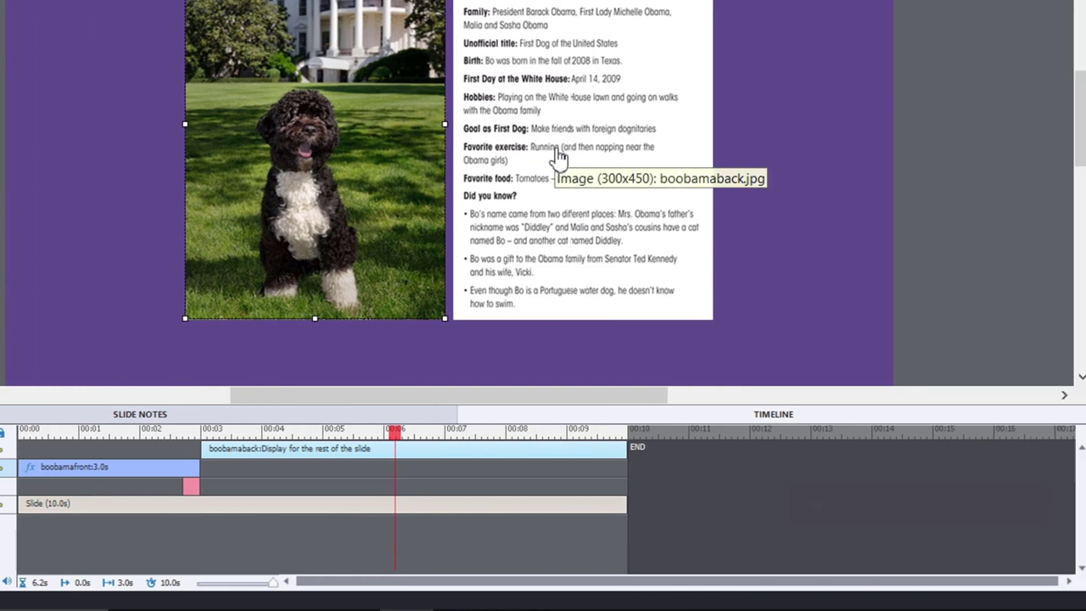
Give the fact-sheet image the Entrance > Asymmetric Zoom In effect
{"action": "left_click", "coordinate": [744, 155]}
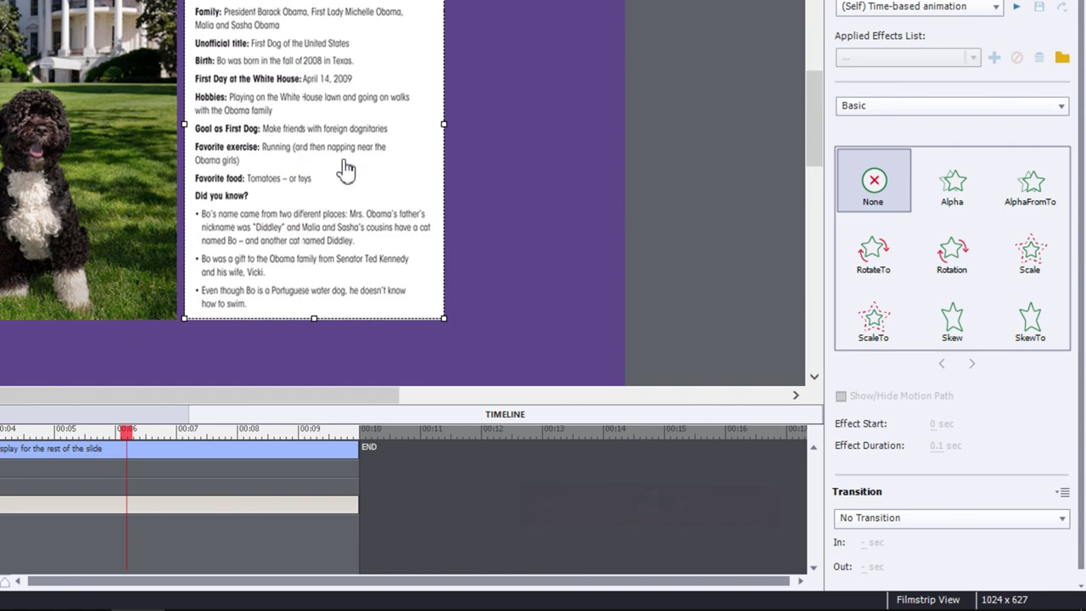
{"action": "left_click", "coordinate": [946, 108]}
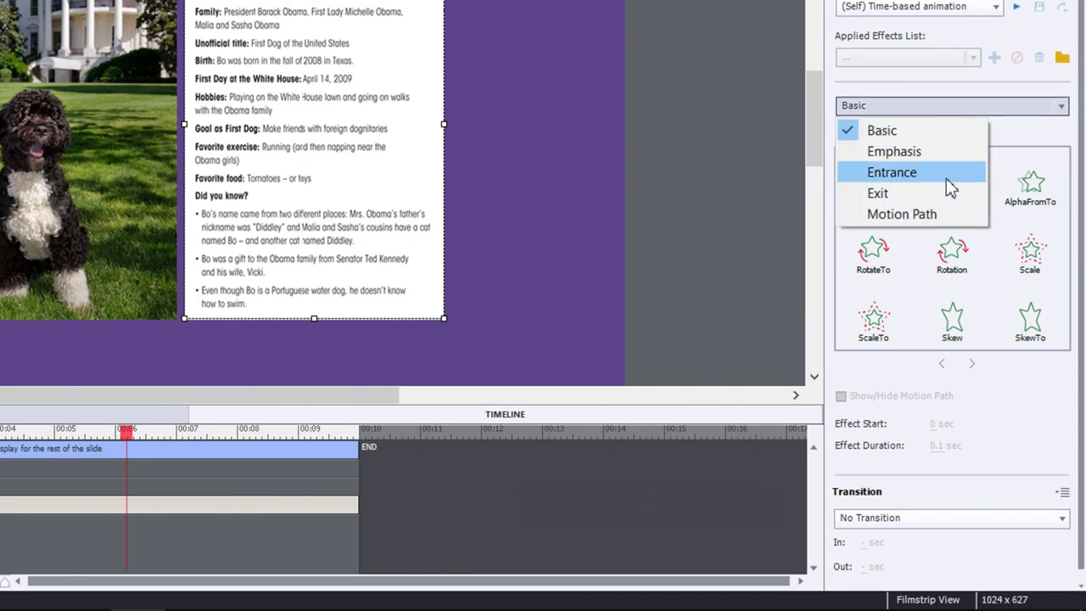
{"action": "left_click", "coordinate": [895, 172]}
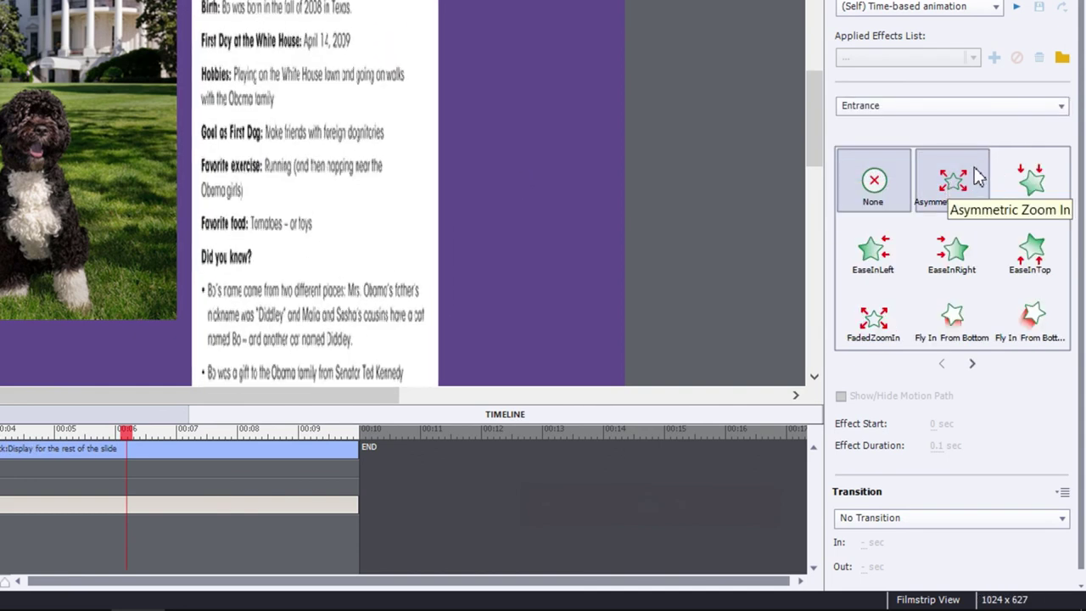
{"action": "left_click", "coordinate": [980, 177]}
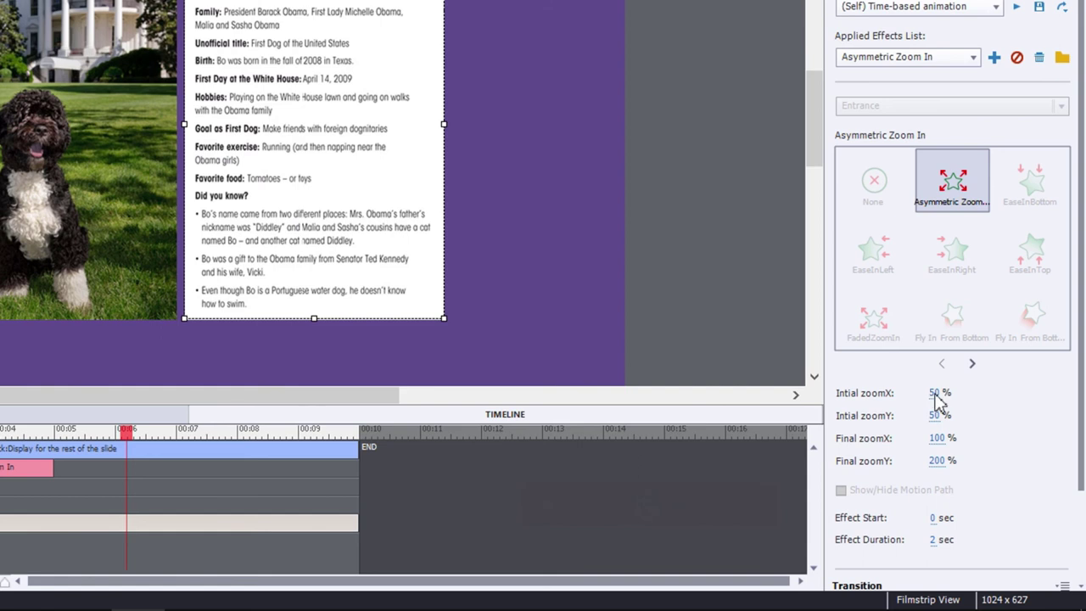
Set initial zoomX 0, initial zoomY 100, final zoomY 100 and effect duration 0.3 sec
{"action": "left_click", "coordinate": [937, 396]}
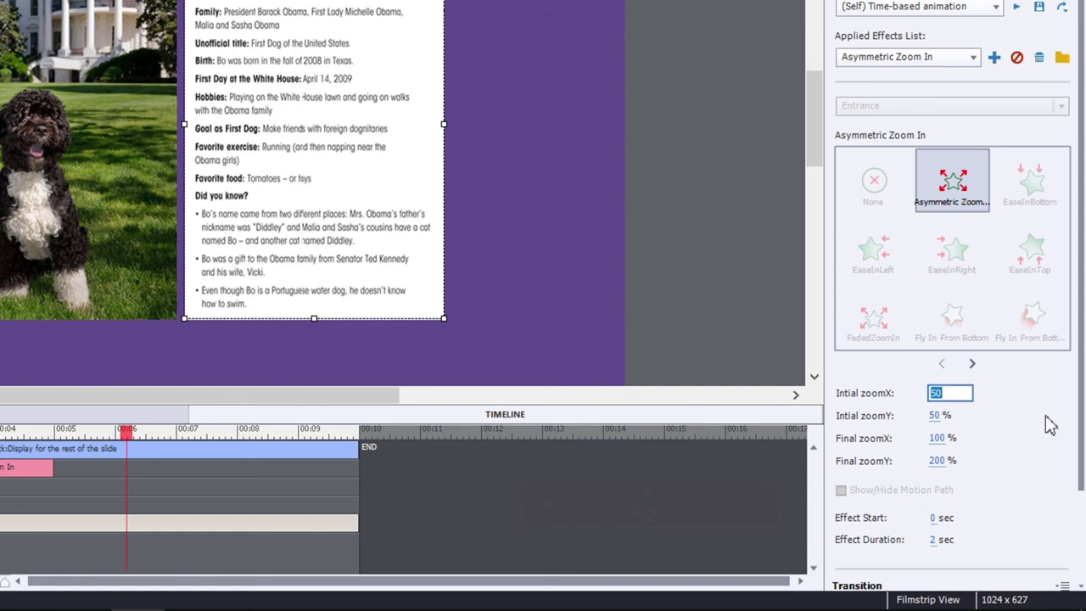
{"action": "type", "text": "0"}
{"action": "key", "text": "Return"}
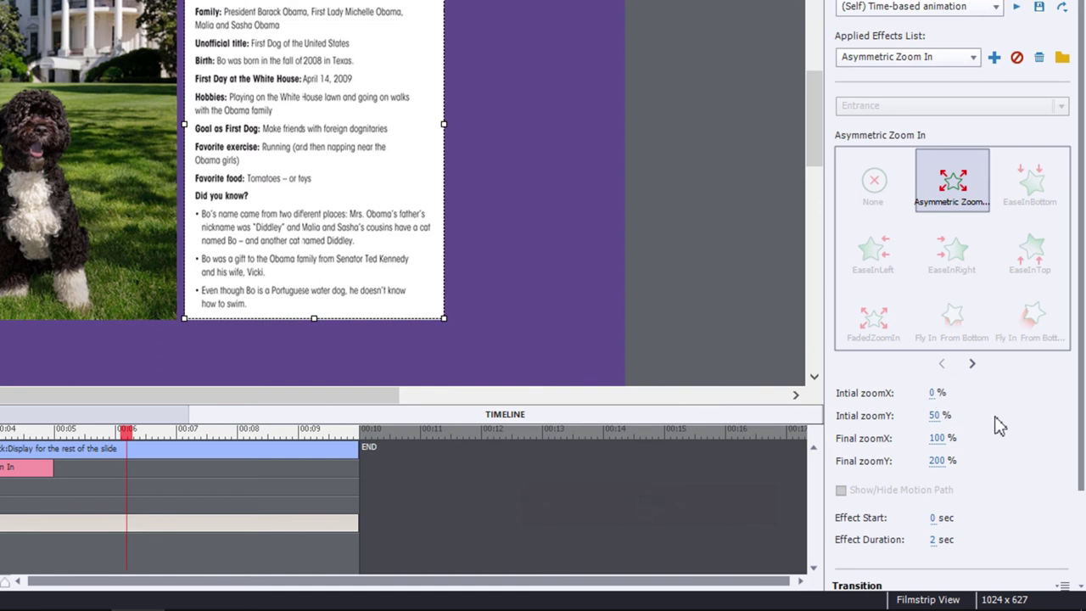
{"action": "left_click", "coordinate": [937, 417]}
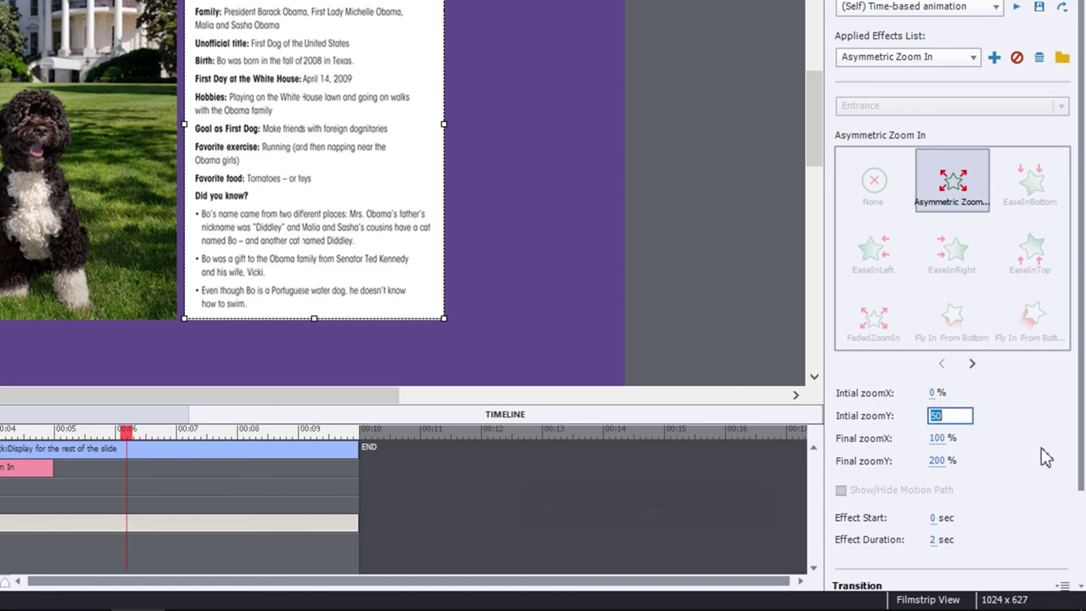
{"action": "type", "text": "100"}
{"action": "key", "text": "Return"}
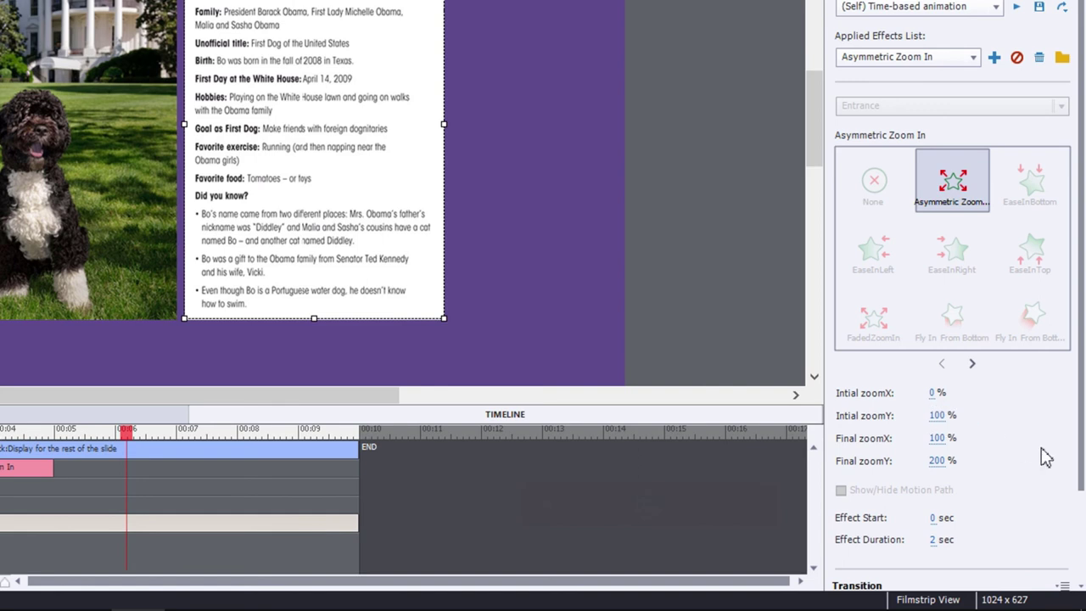
{"action": "left_click", "coordinate": [939, 460]}
{"action": "type", "text": "100"}
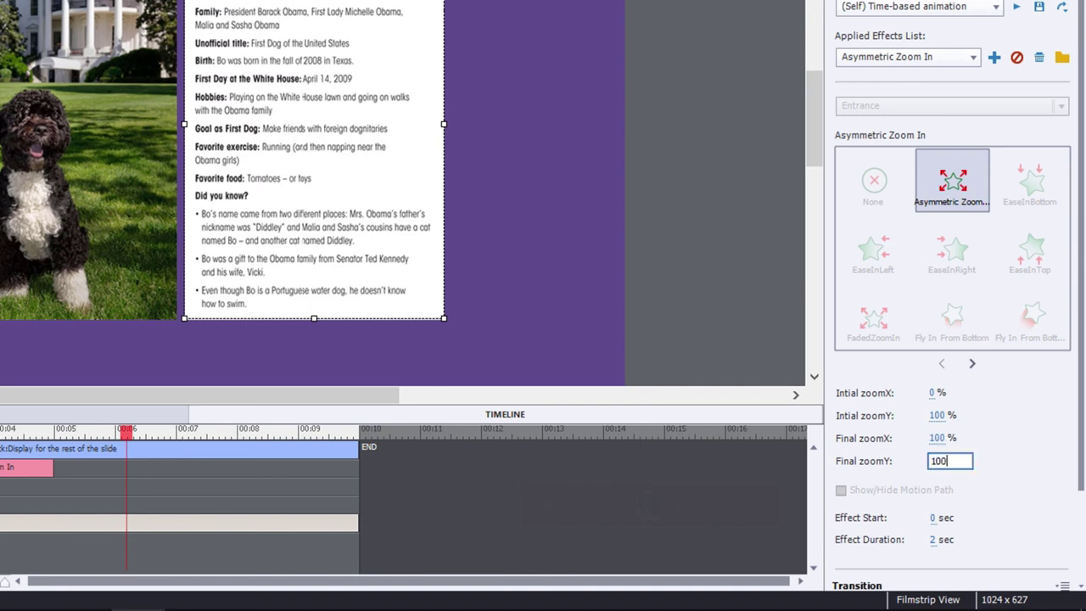
{"action": "key", "text": "Return"}
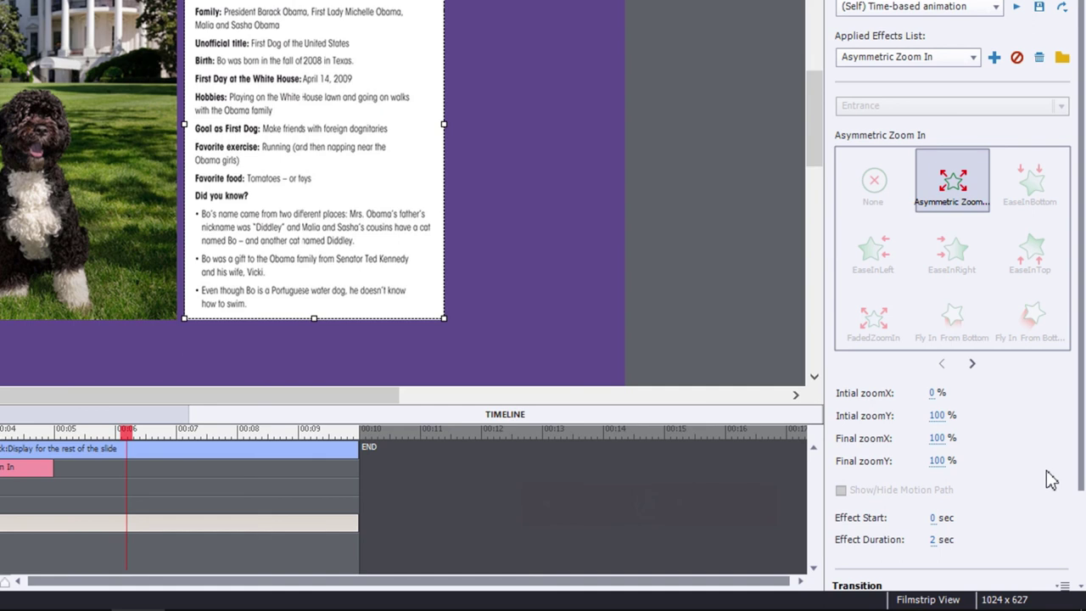
{"action": "left_click", "coordinate": [934, 541]}
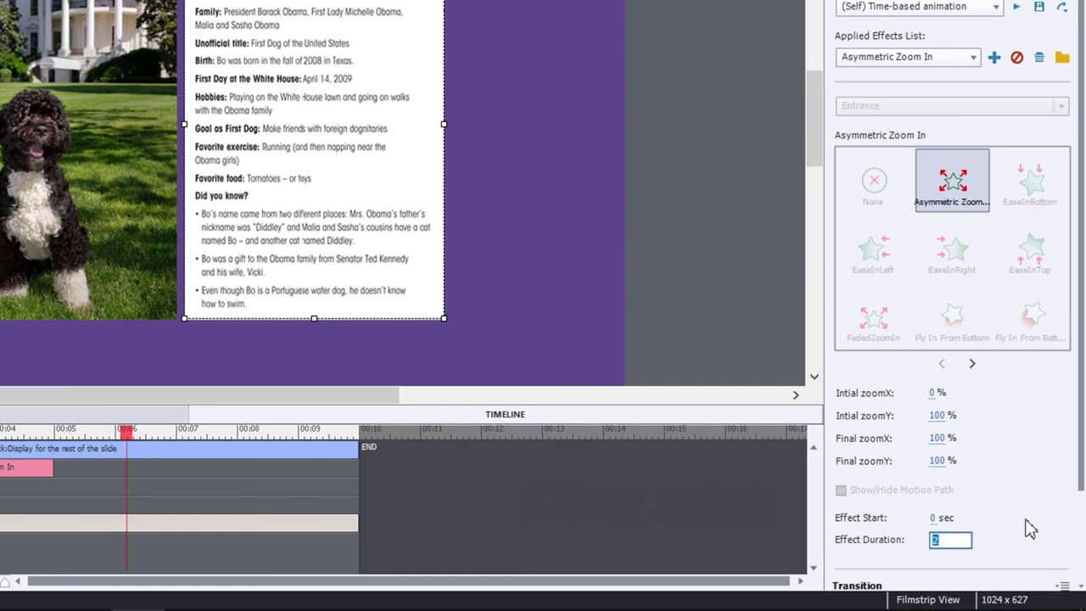
{"action": "type", "text": "0.3"}
{"action": "key", "text": "Return"}
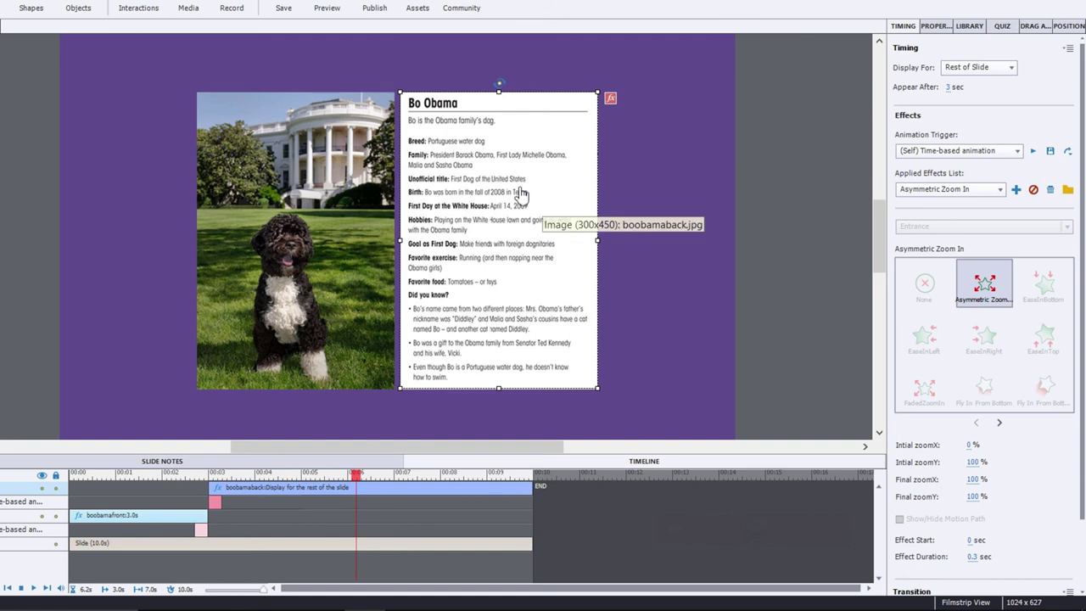
Play the slide to review the effects, then select both the dog photo and fact sheet
{"action": "left_click", "coordinate": [34, 589]}
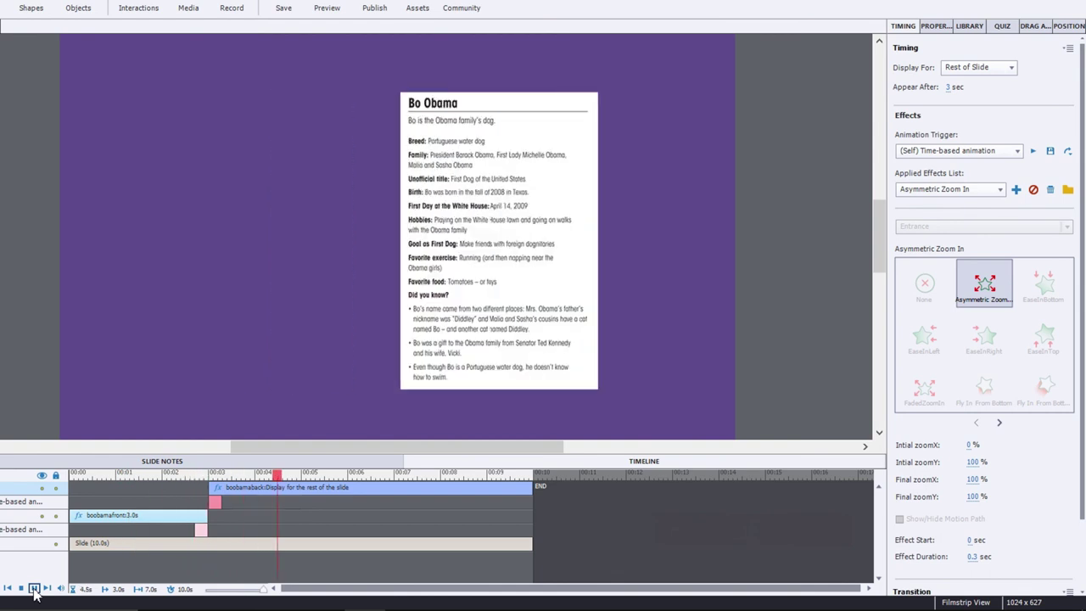
{"action": "left_click", "coordinate": [703, 271]}
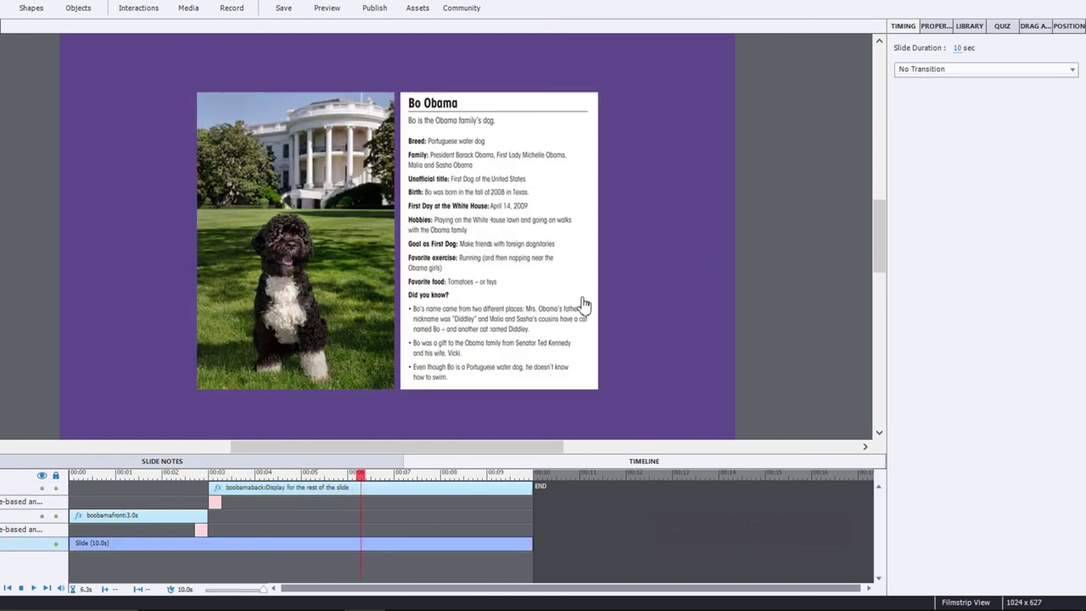
{"action": "left_click", "coordinate": [338, 289]}
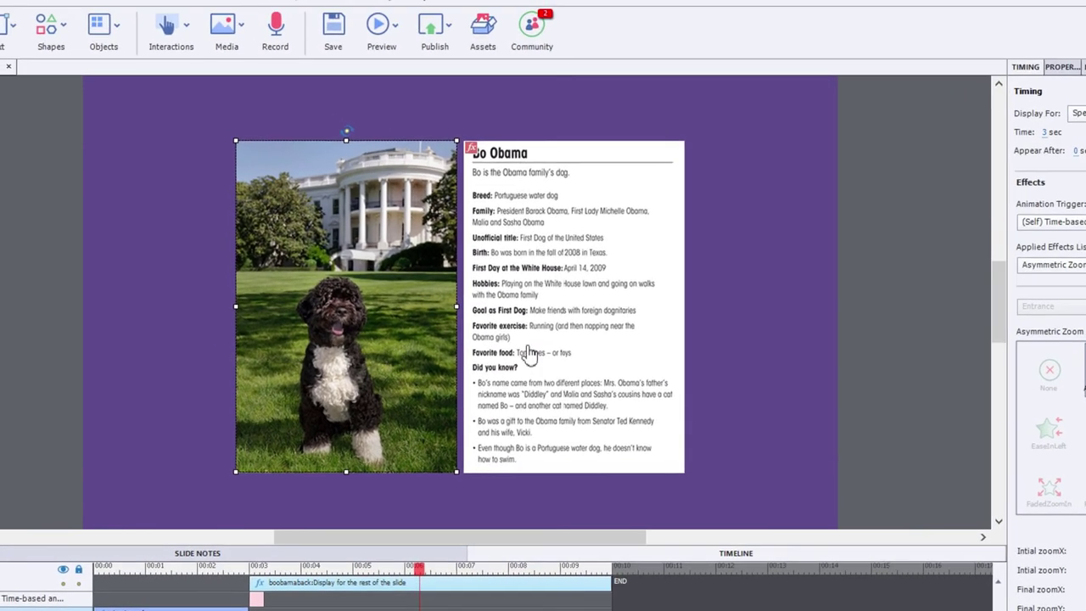
{"action": "left_click", "coordinate": [487, 275], "text": "shift"}
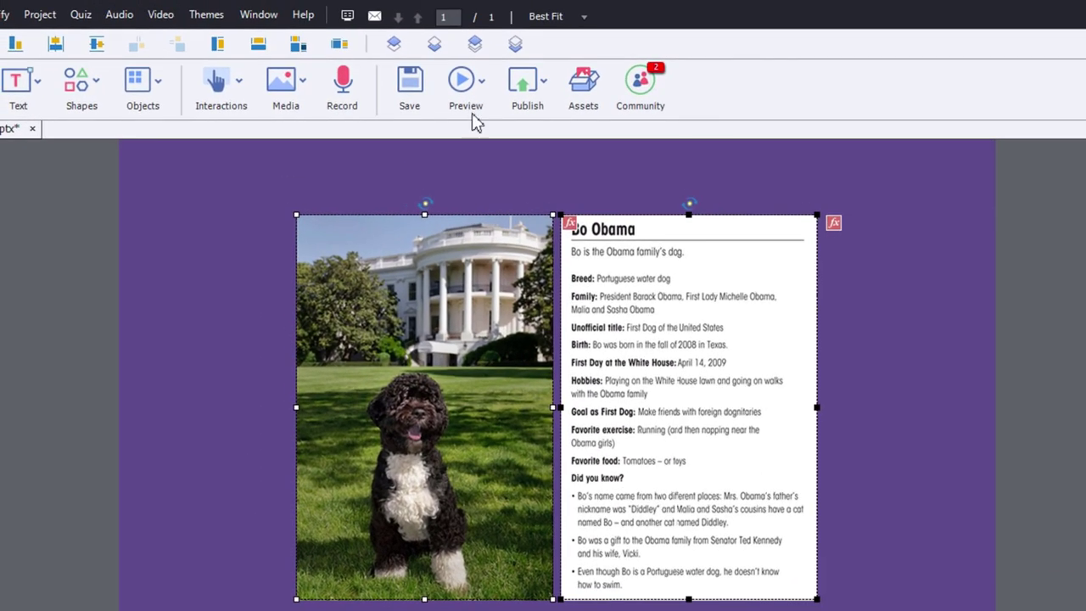
Align the fact sheet over the dog photo, centre both horizontally, and preview the flip
{"action": "left_click", "coordinate": [340, 43]}
{"action": "left_click", "coordinate": [55, 43]}
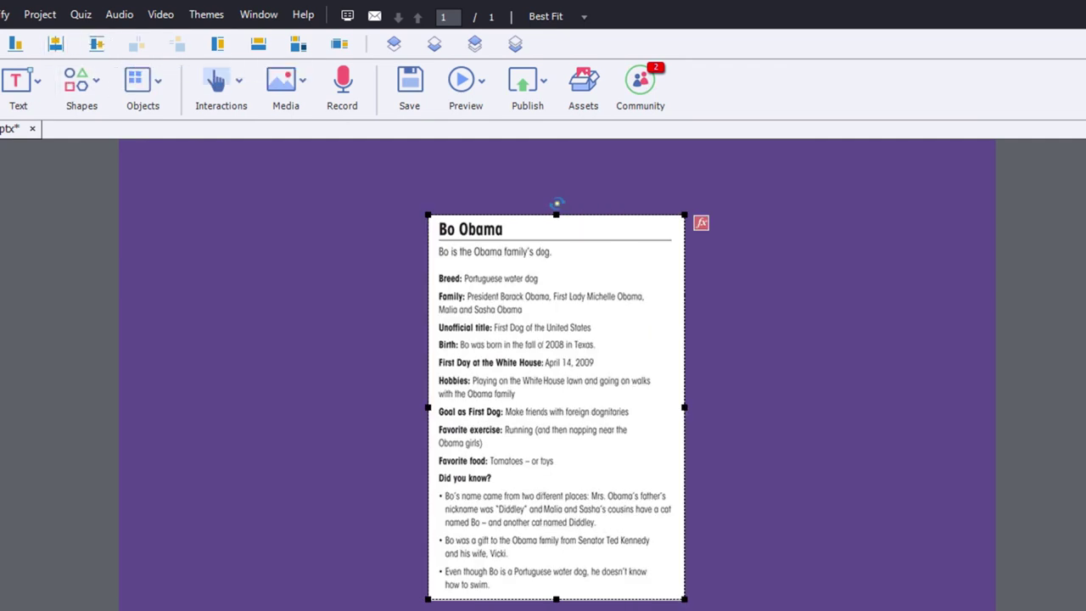
{"action": "key", "text": "Delete"}
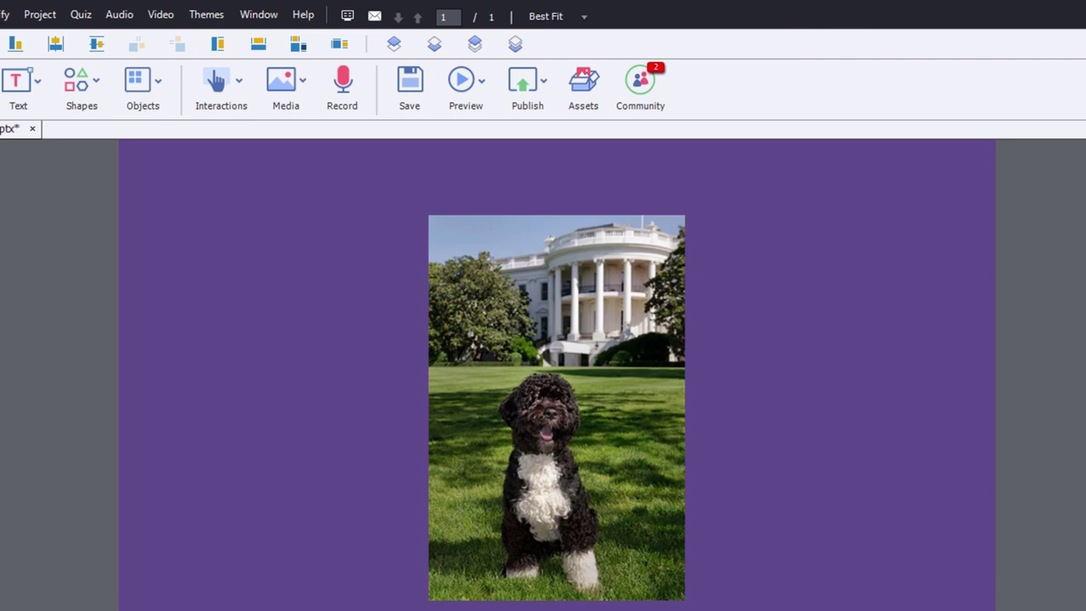